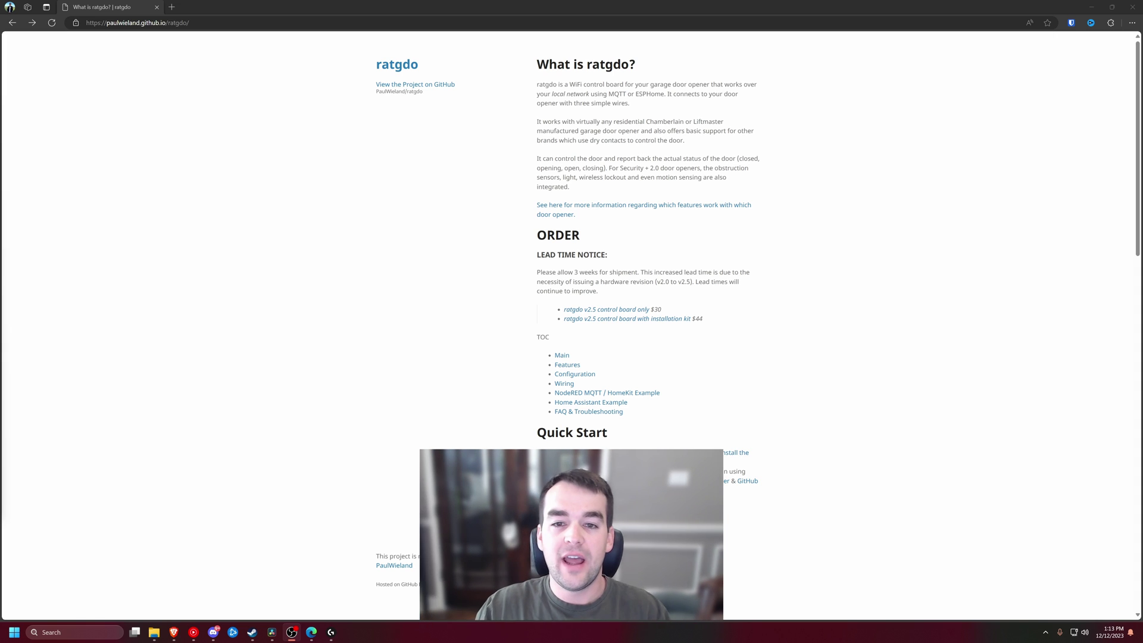
Launch the Quick Start web flasher and select the 'ratgdo v2.54, Security + 1.0, 2.0 & Dry Contact' firmware.
click(344, 234)
scroll(396, 232, down, 1)
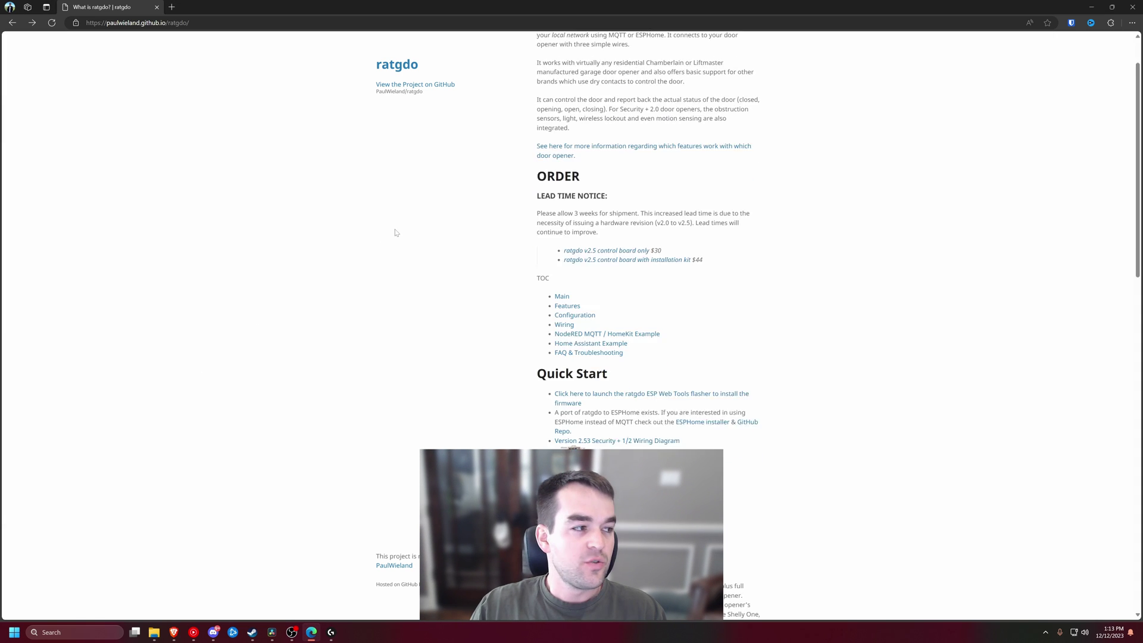
scroll(417, 234, down, 2)
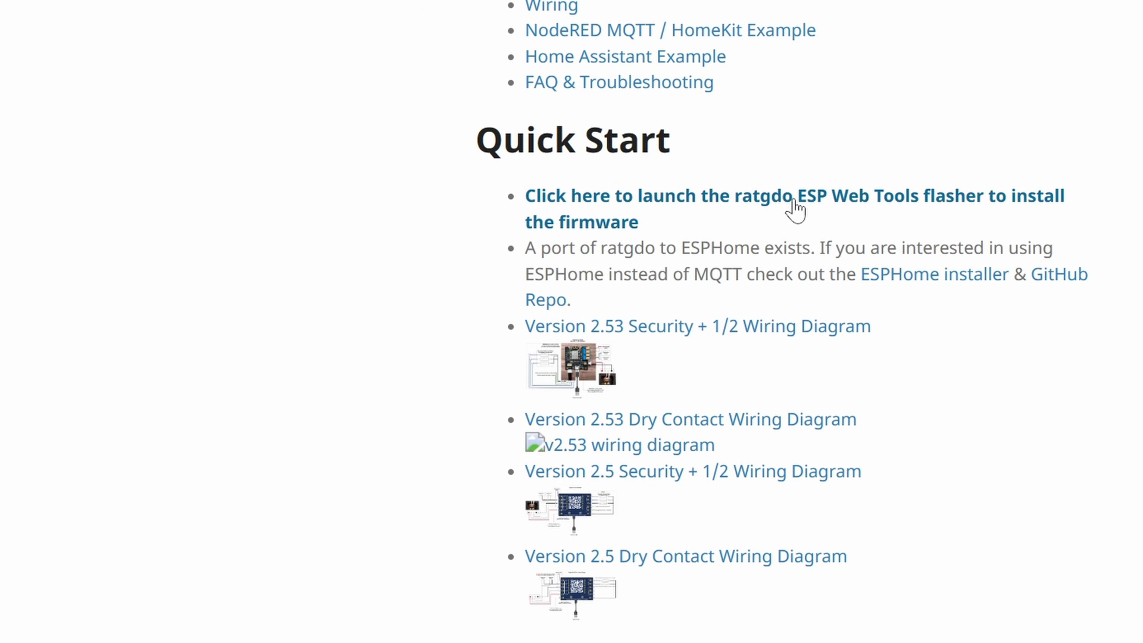
click(795, 207)
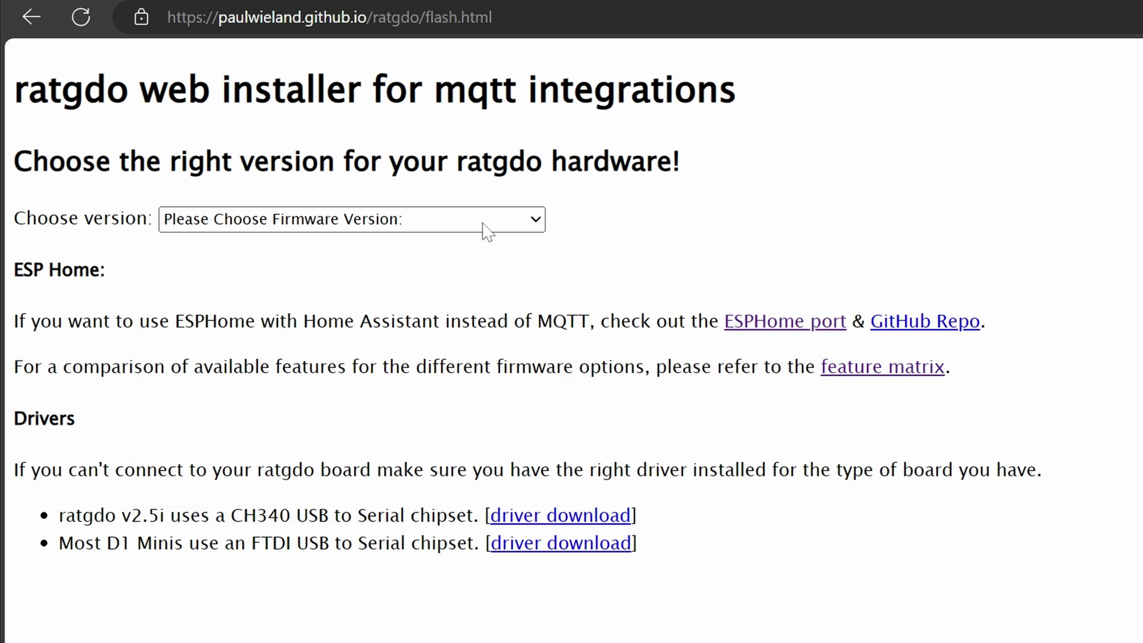
click(483, 225)
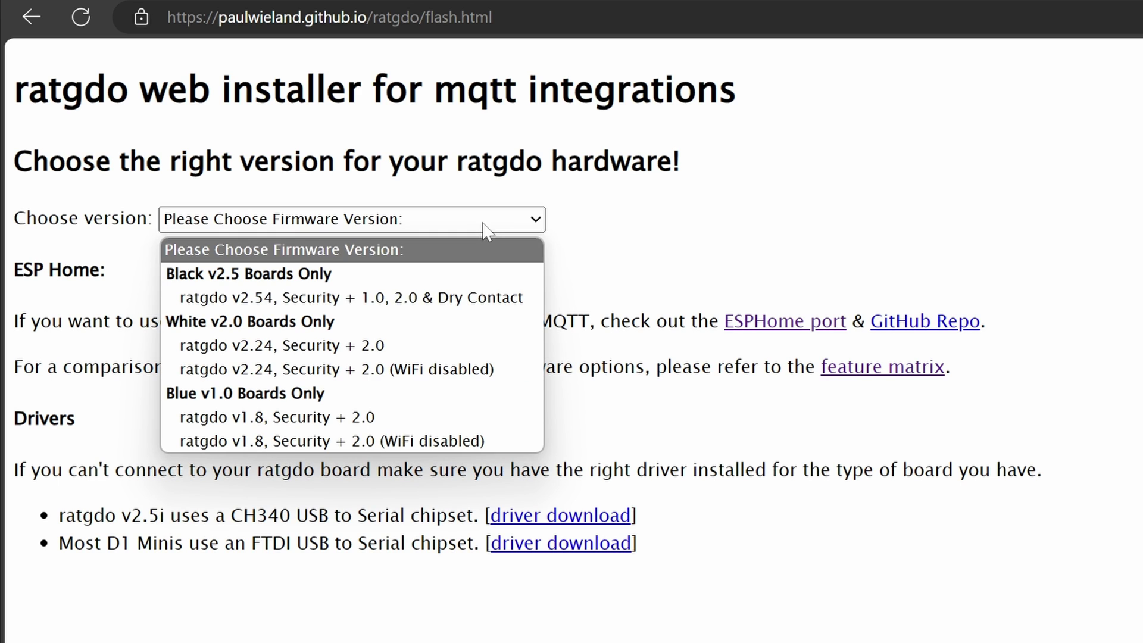
click(458, 299)
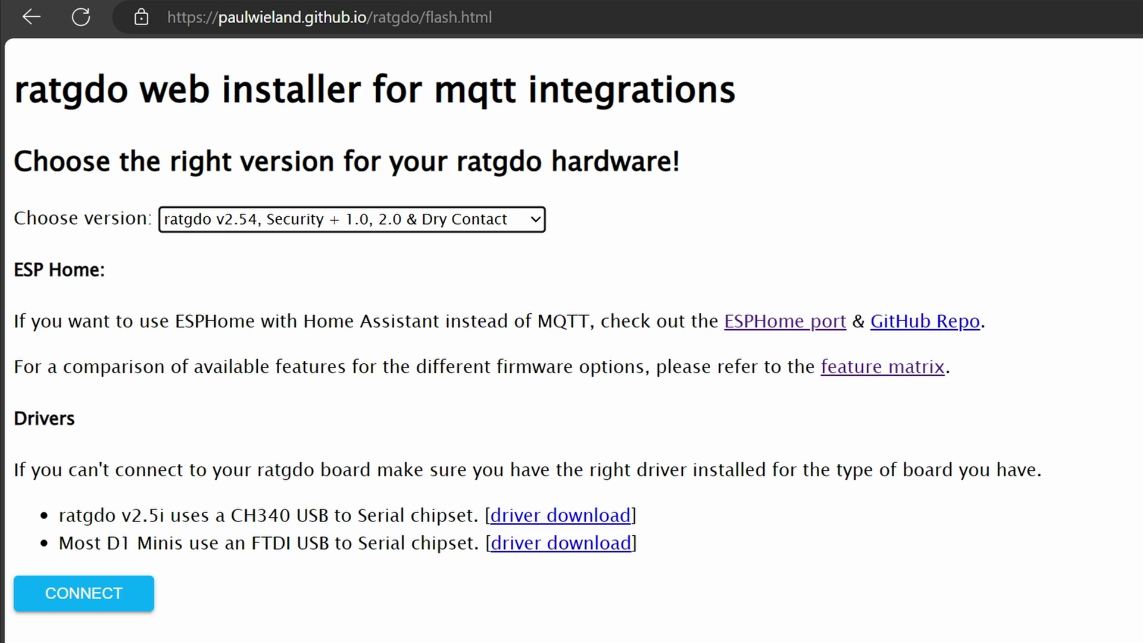
Connect the installer to the board on the USB Serial (COM8) port.
click(133, 603)
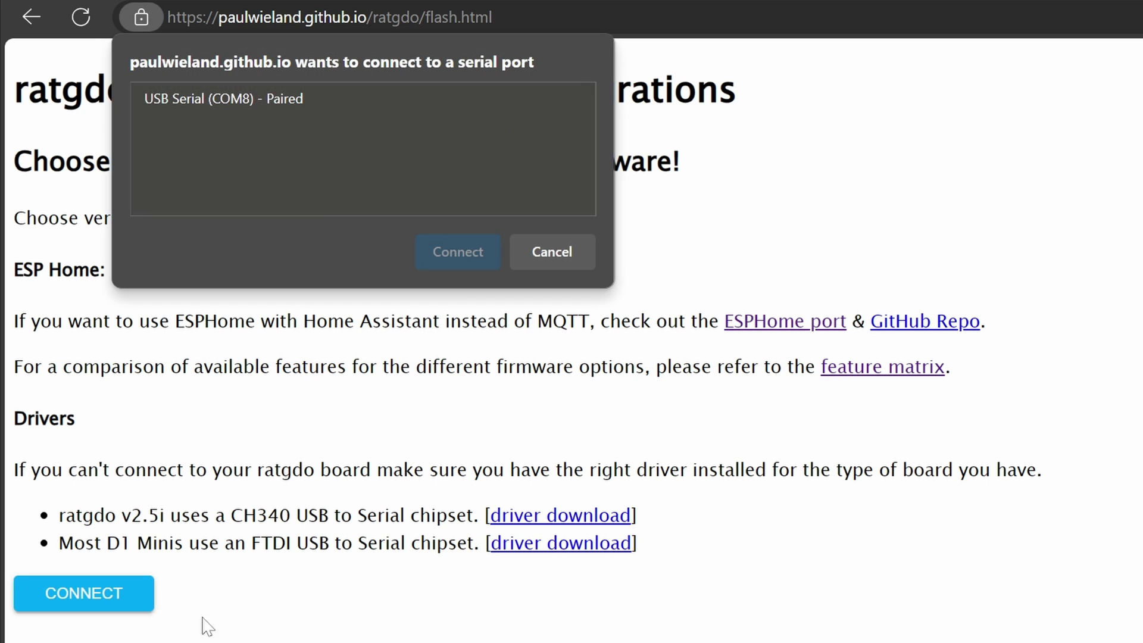
click(294, 102)
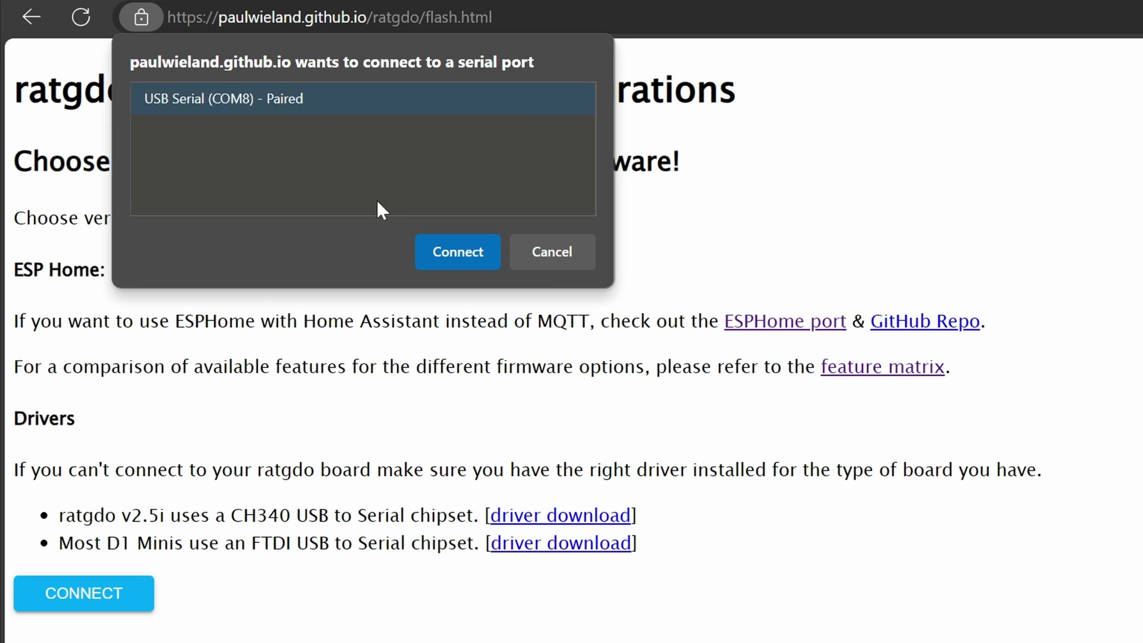
click(466, 252)
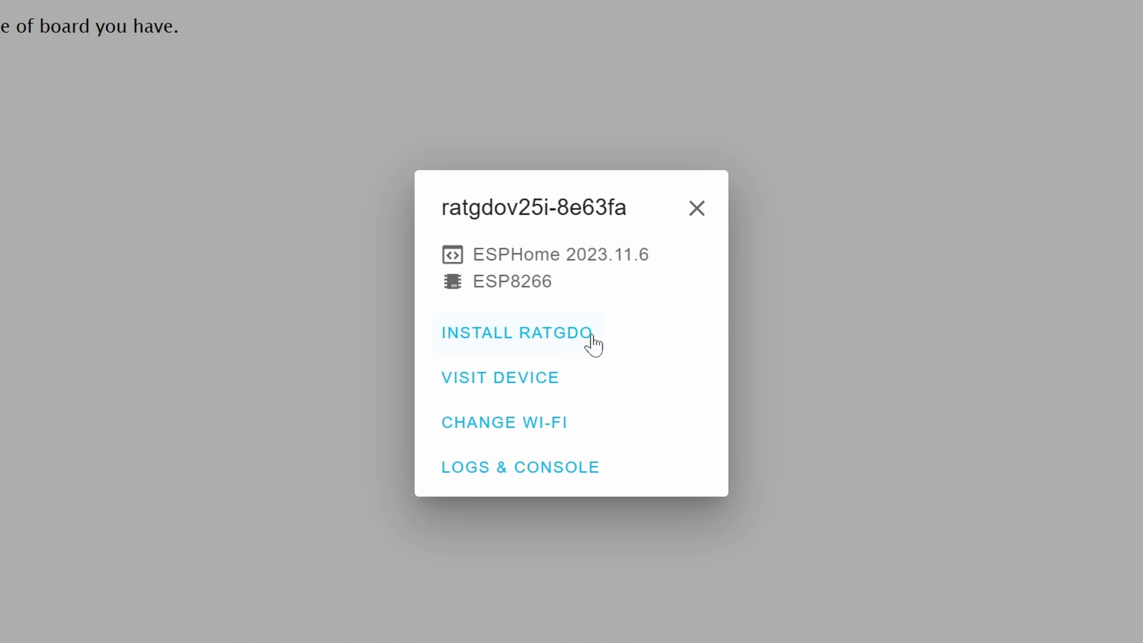
Install ratgdo with Erase device enabled and continue to Wi-Fi setup once finished.
click(504, 349)
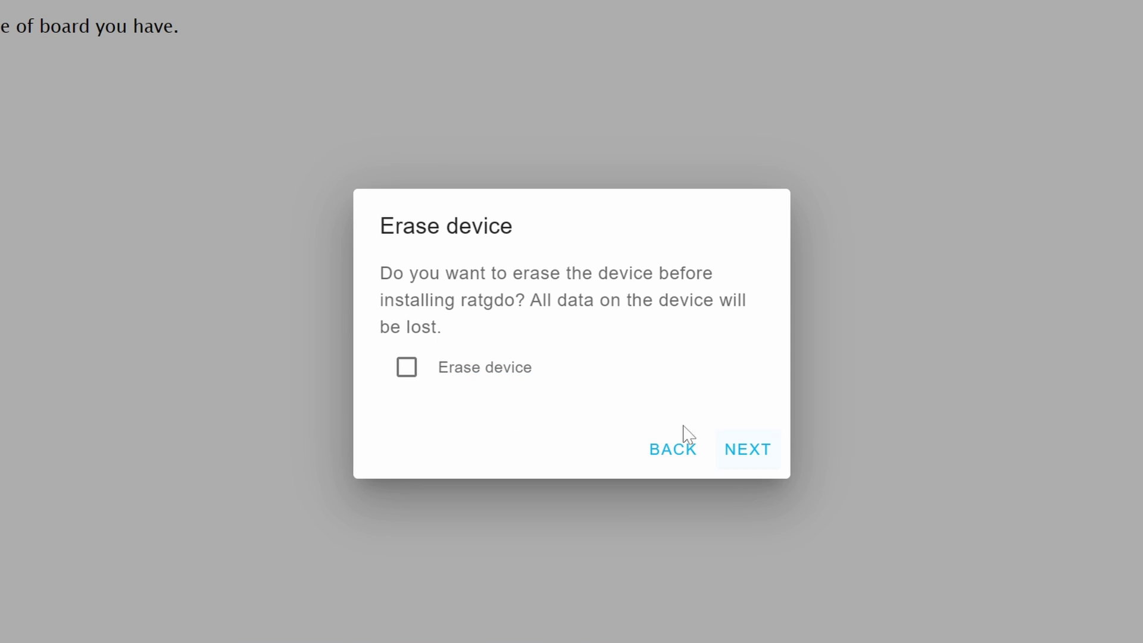
click(415, 374)
click(753, 460)
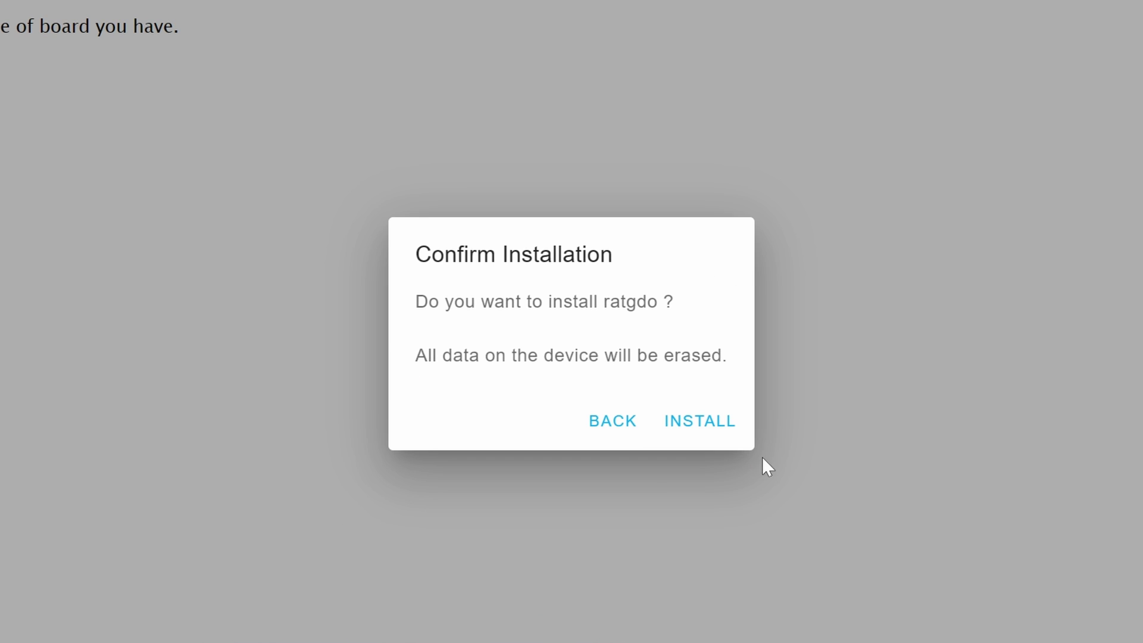
click(708, 423)
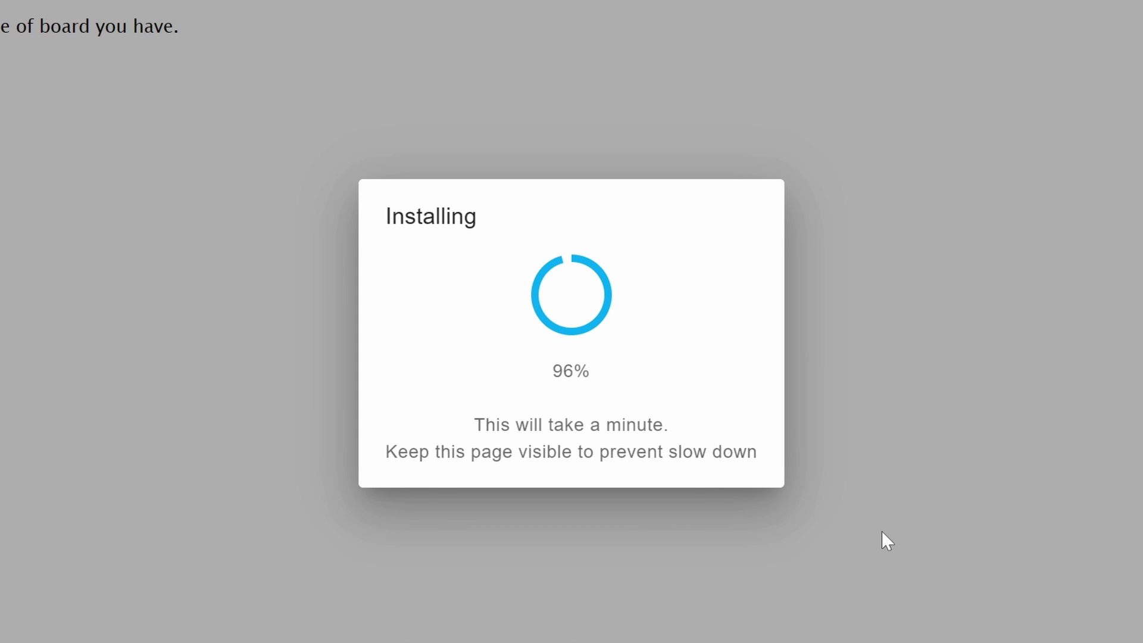
click(706, 416)
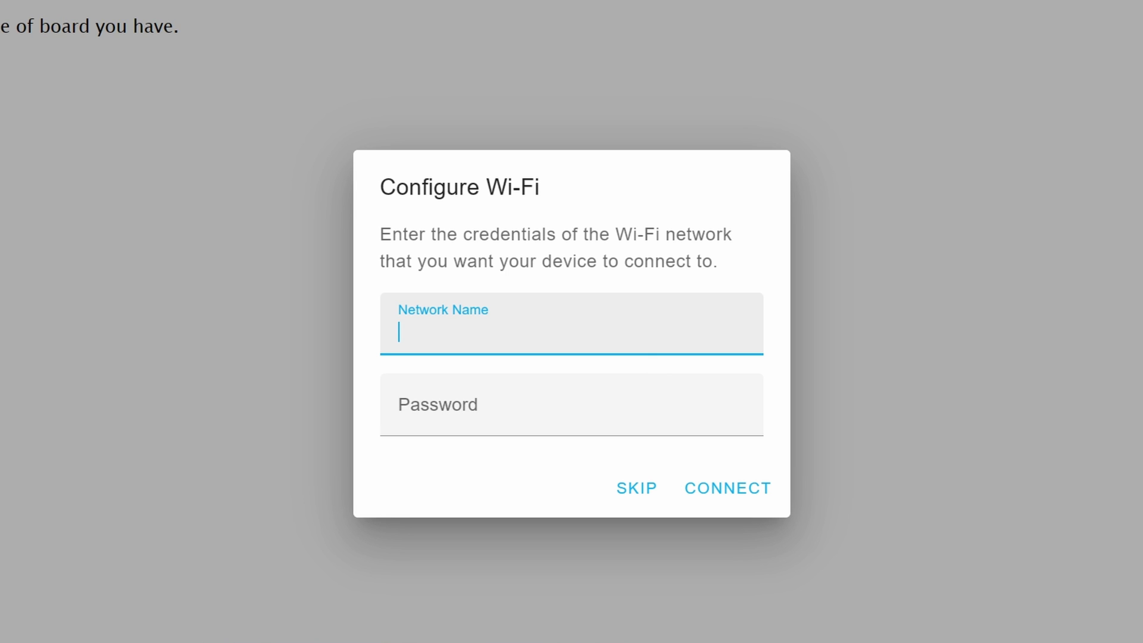
Join the board to the Dallas-IOT Wi-Fi network with its password and visit the device page.
text(Dallas-IOT)
key(Tab)
key(Return)
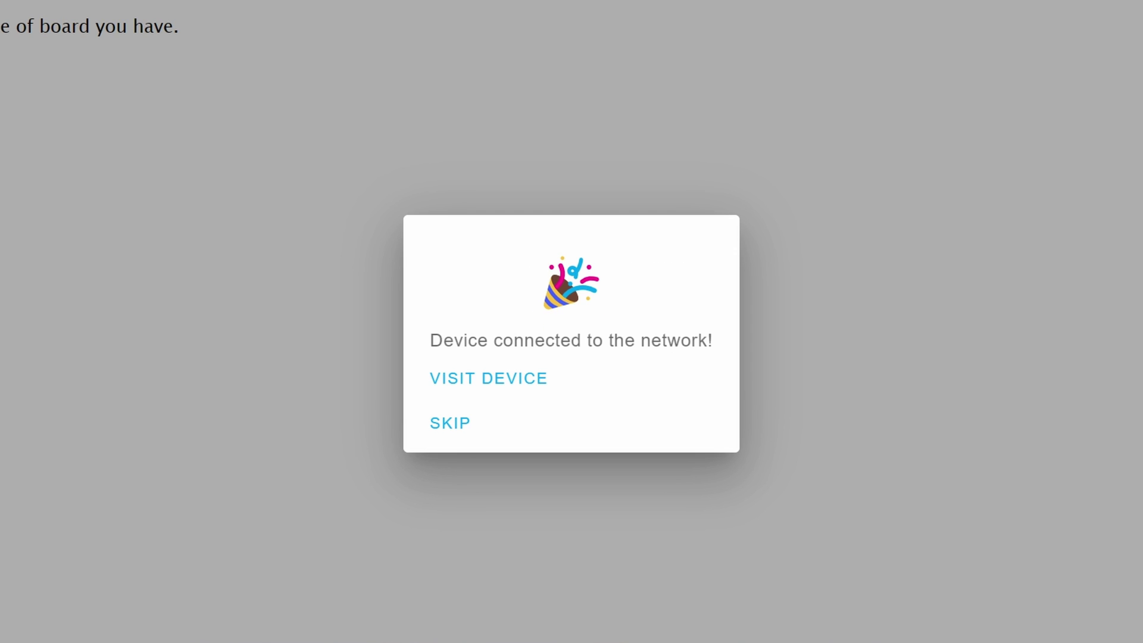
click(539, 391)
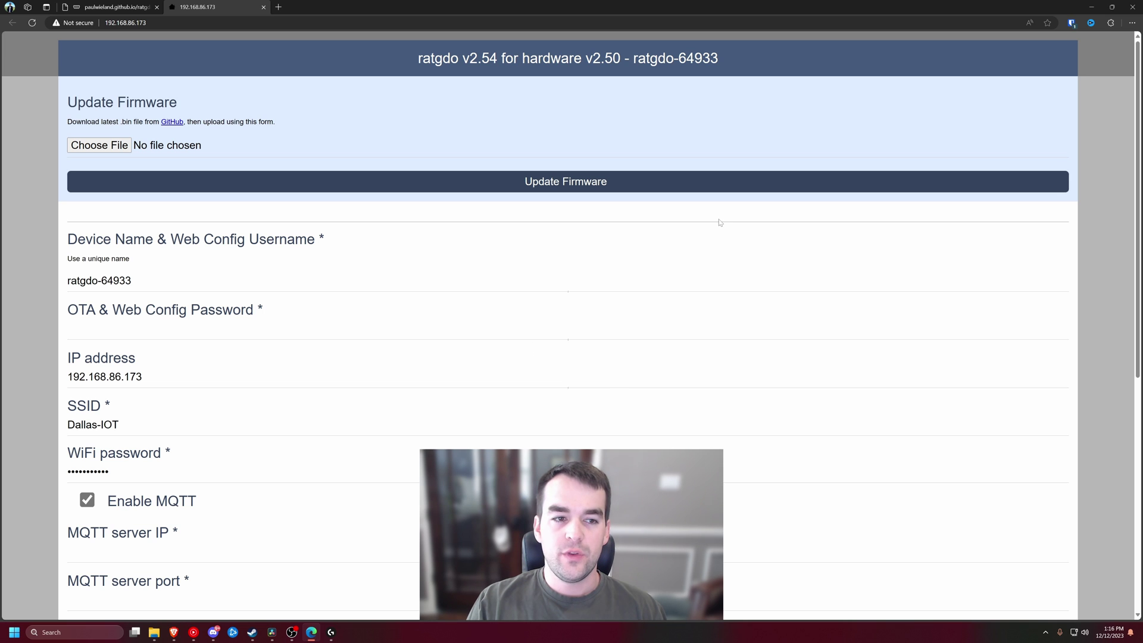
Paste in the OTA & Web Config Password and scroll down to the MQTT settings.
click(303, 330)
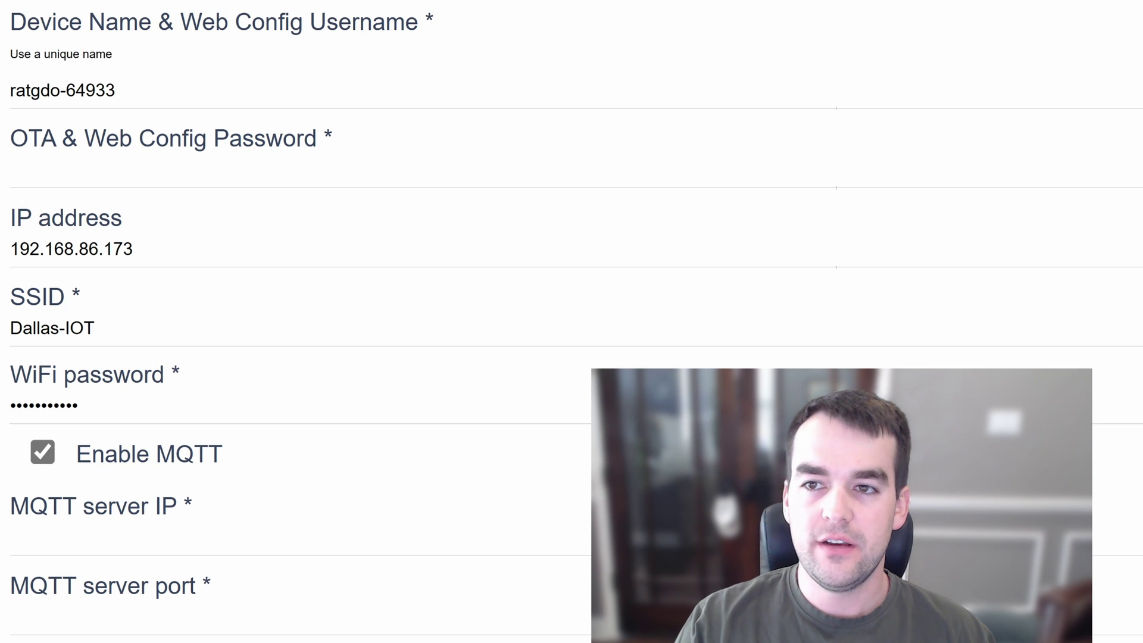
key(ctrl+v)
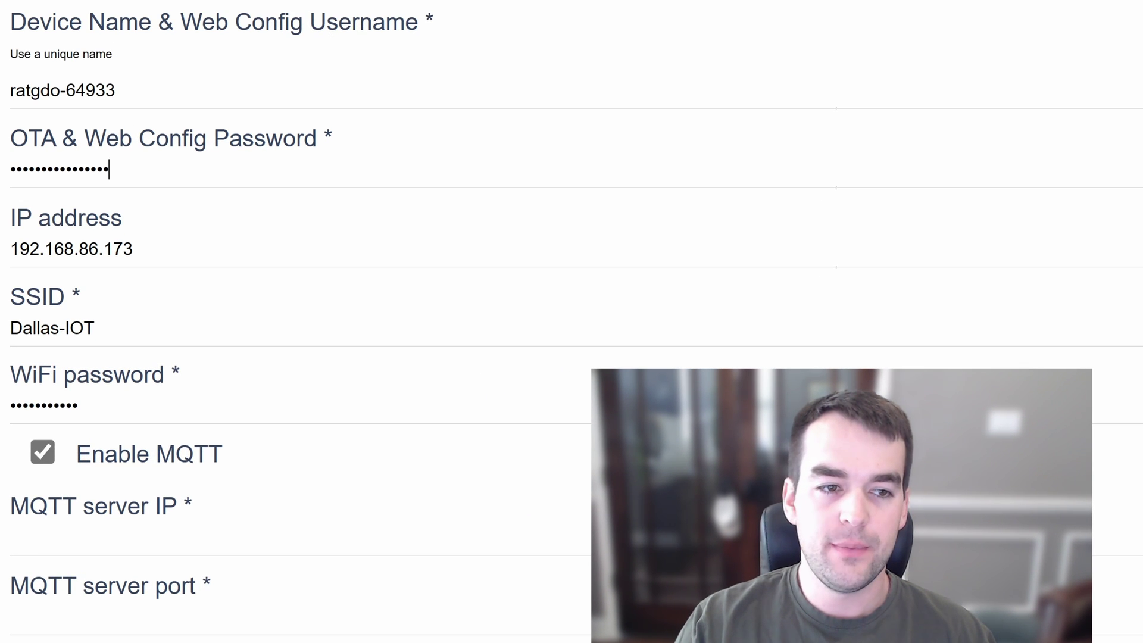
scroll(162, 170, down, 3)
scroll(162, 170, down, 1)
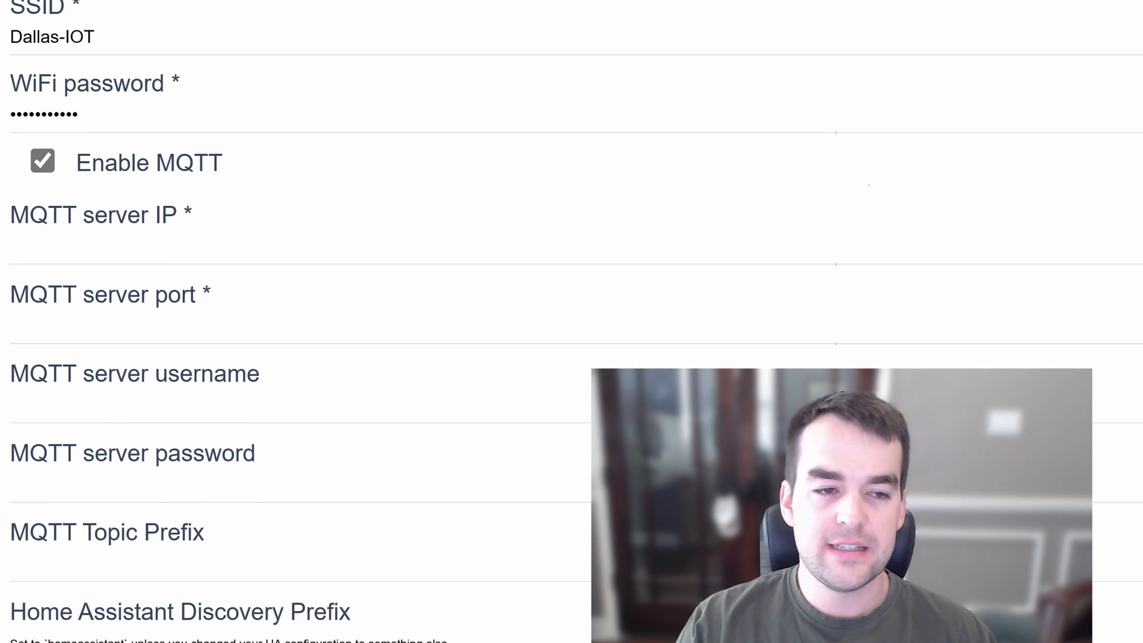
scroll(277, 165, down, 3)
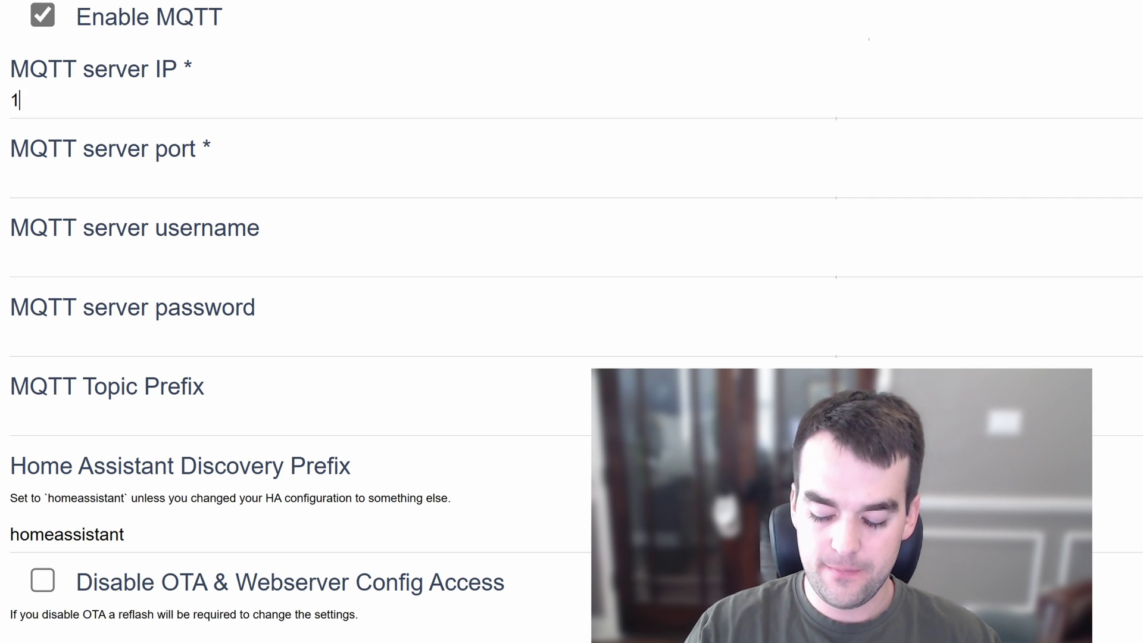
Enter MQTT server 192.168.86.206, port 1883 and username ratgdo.
text(92.168.86.206)
key(Tab)
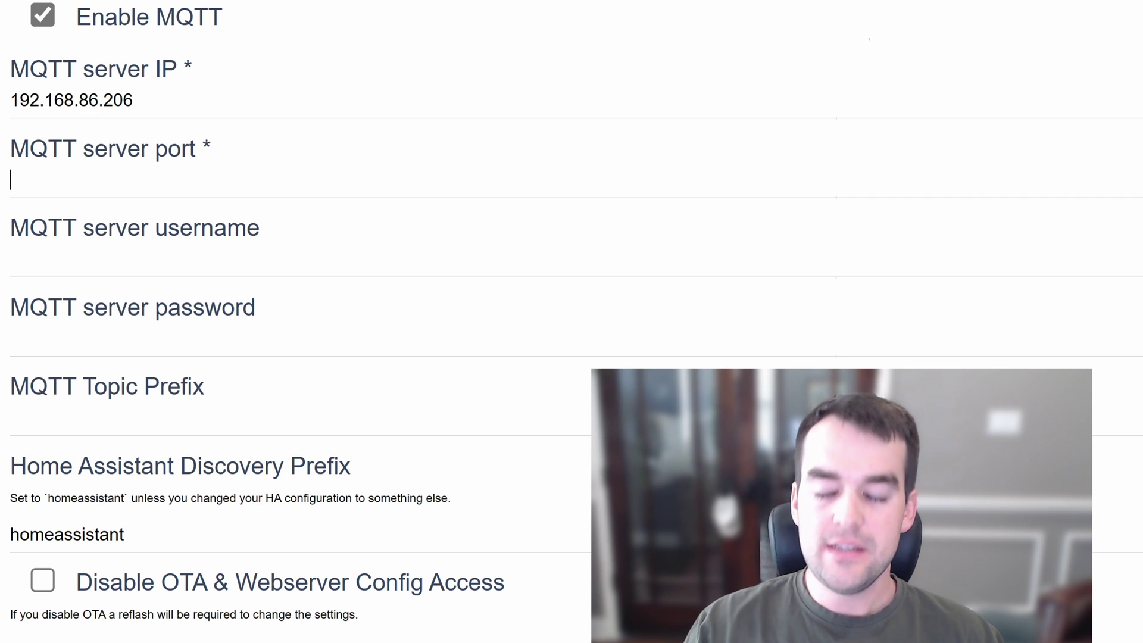
text(1883)
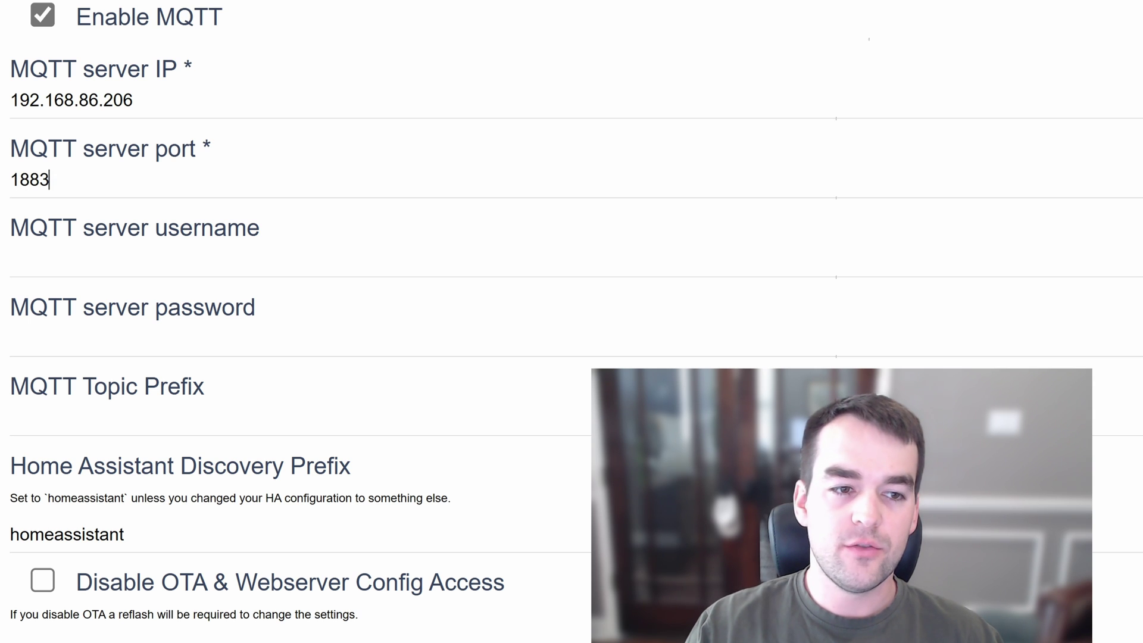
key(Tab)
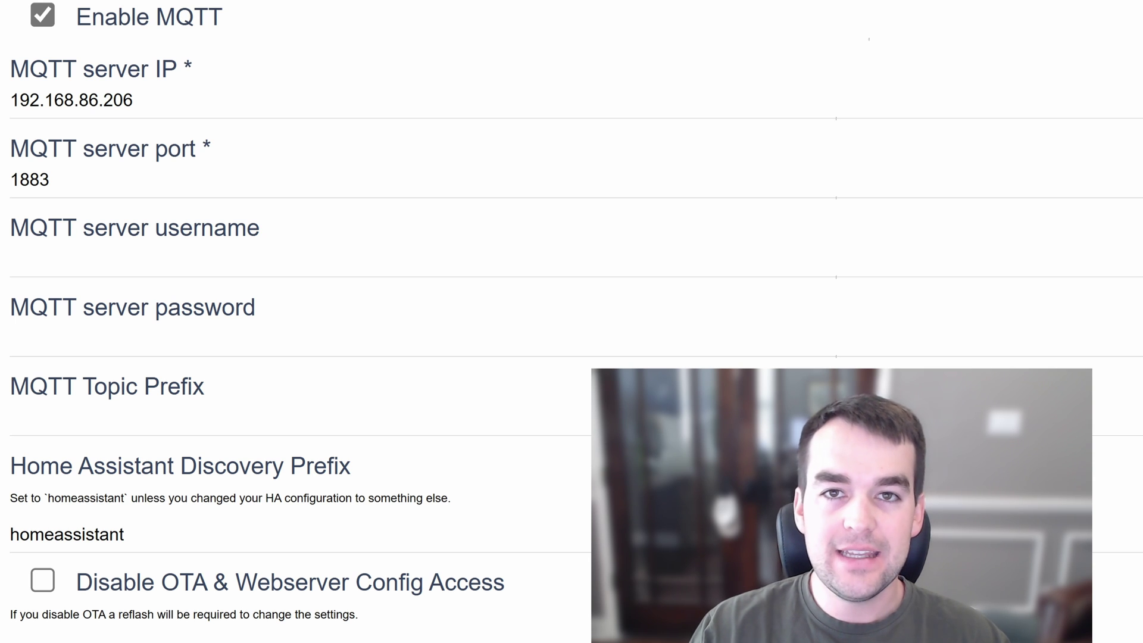
text(ratgdo)
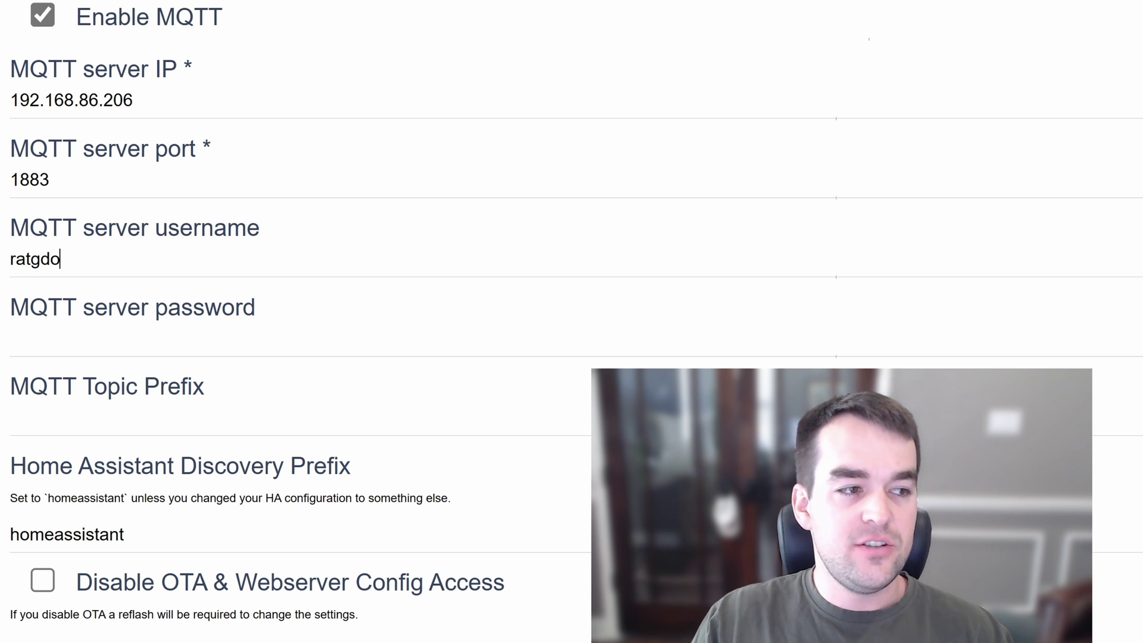
Paste the MQTT server password and set the topic prefix to AlleyGate.
click(10, 338)
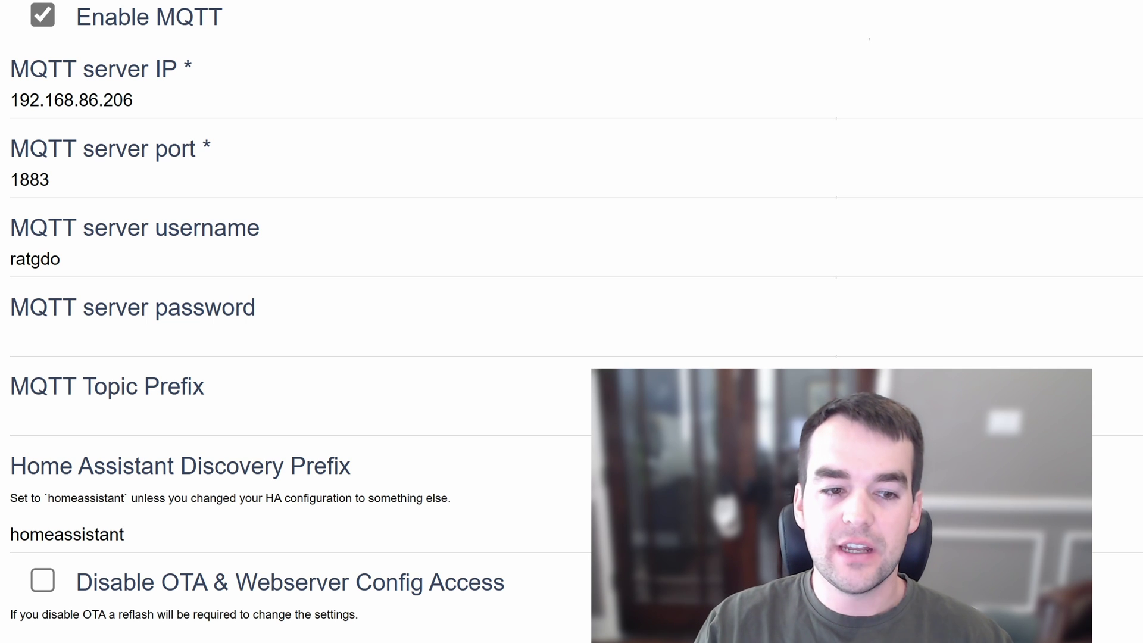
key(ctrl+v)
key(Tab)
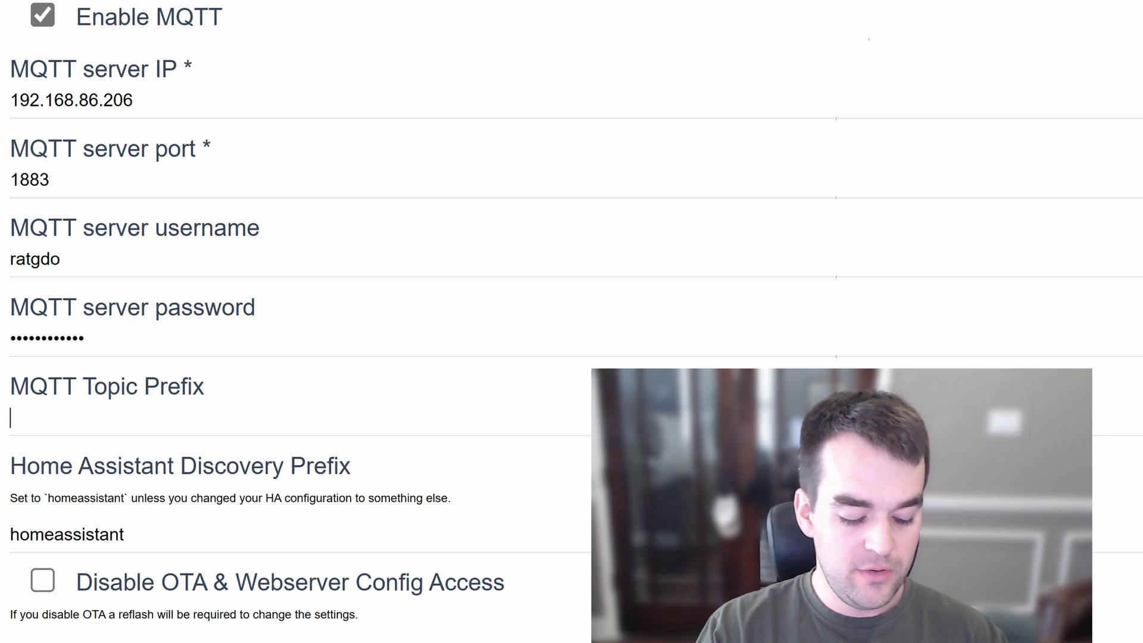
text(AlleyGate)
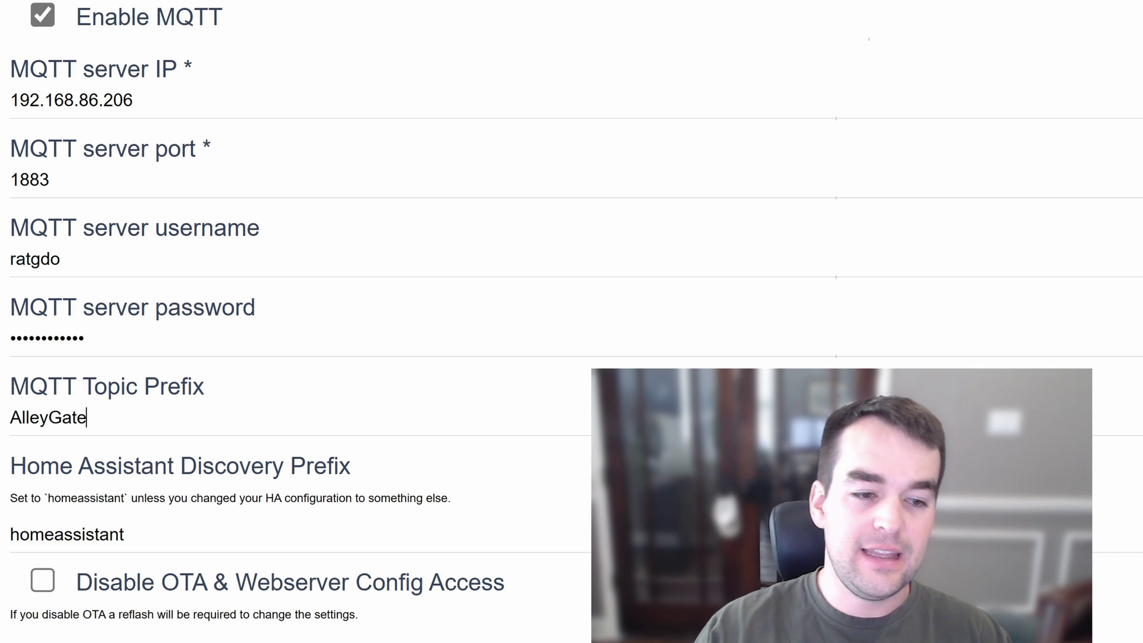
scroll(673, 199, down, 4)
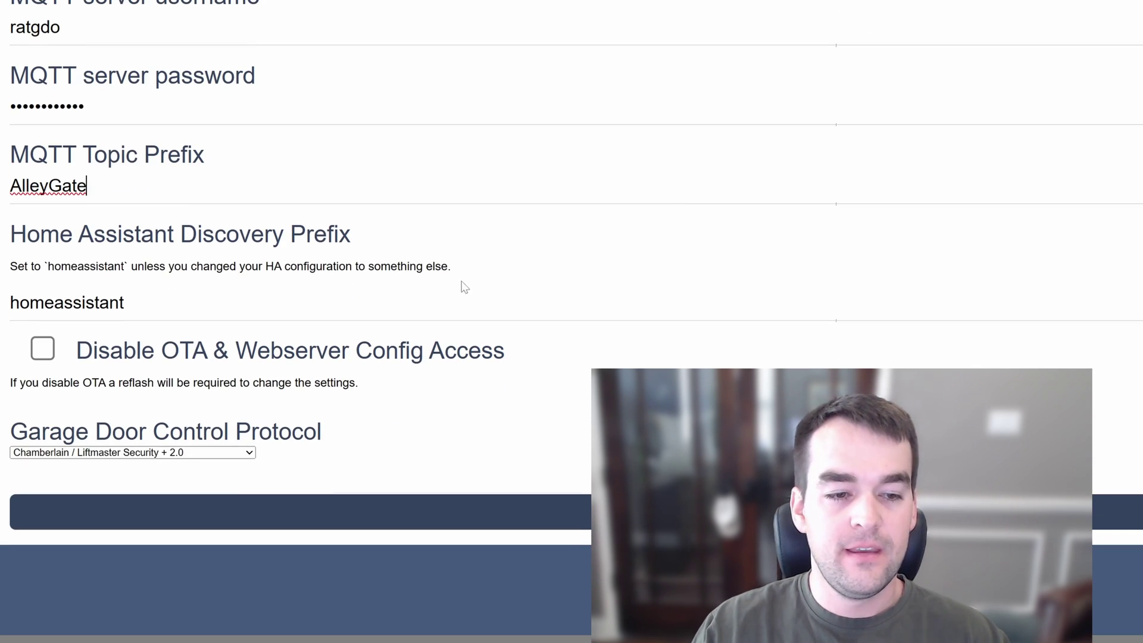
Set the protocol to Dry Contacts (beta testing), save, and maximize the MQTT Explorer window.
click(238, 452)
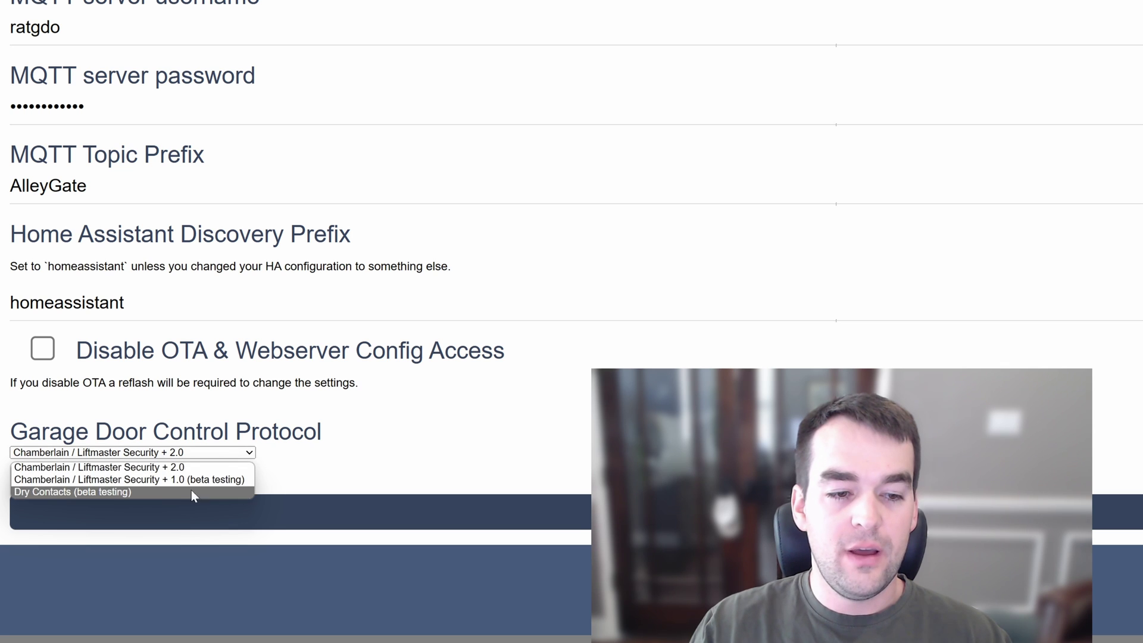
click(133, 492)
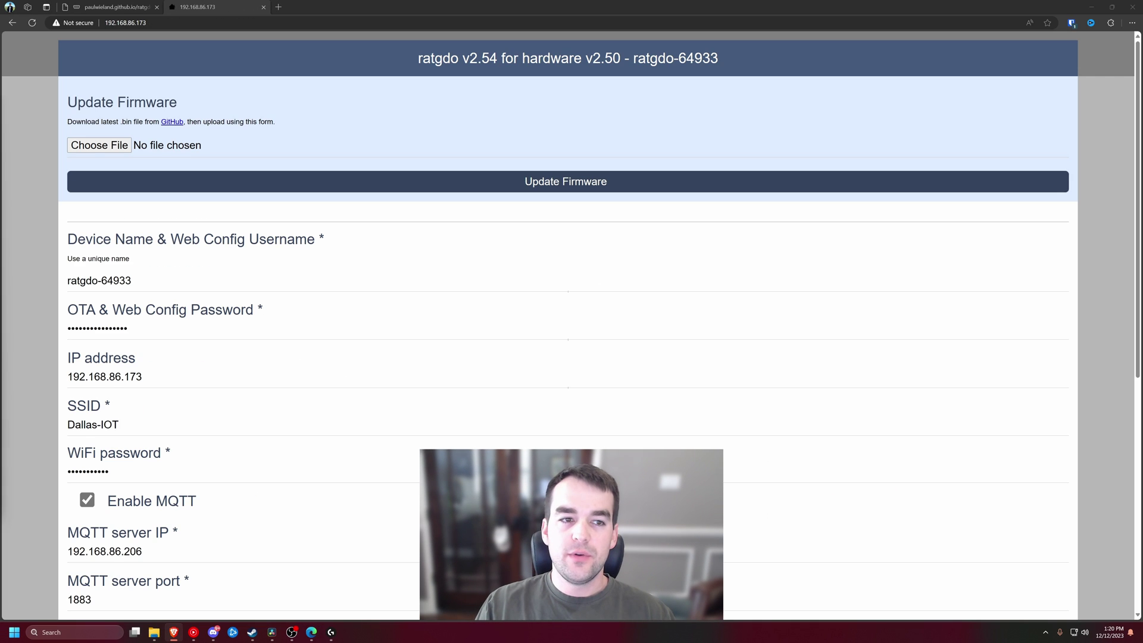
scroll(443, 378, down, 5)
scroll(443, 378, down, 2)
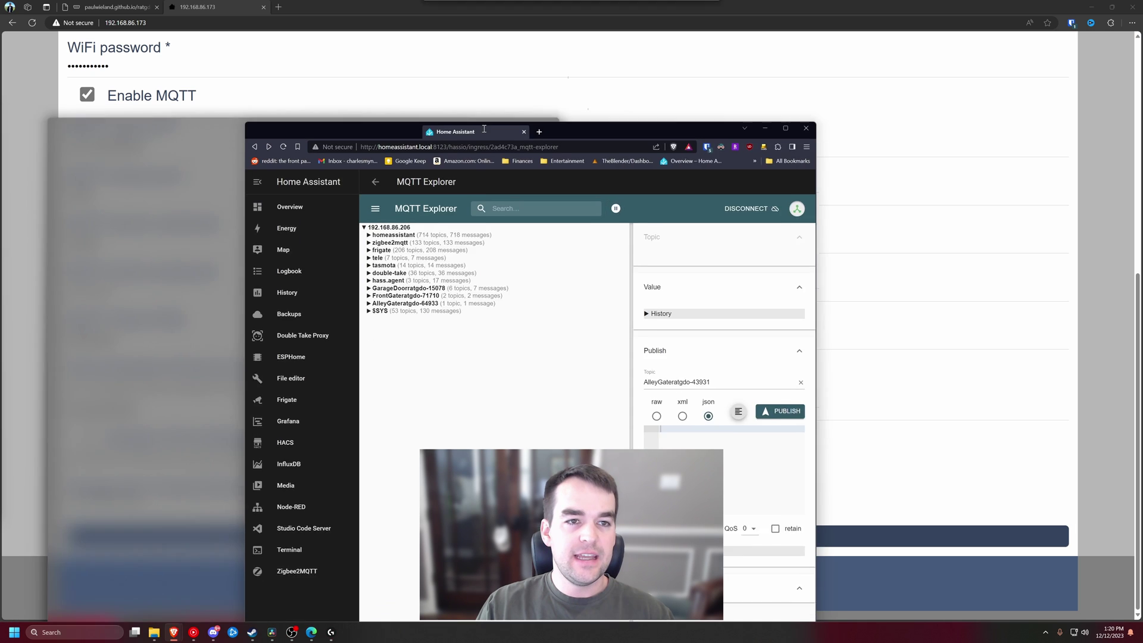
drag(484, 130, 510, 27)
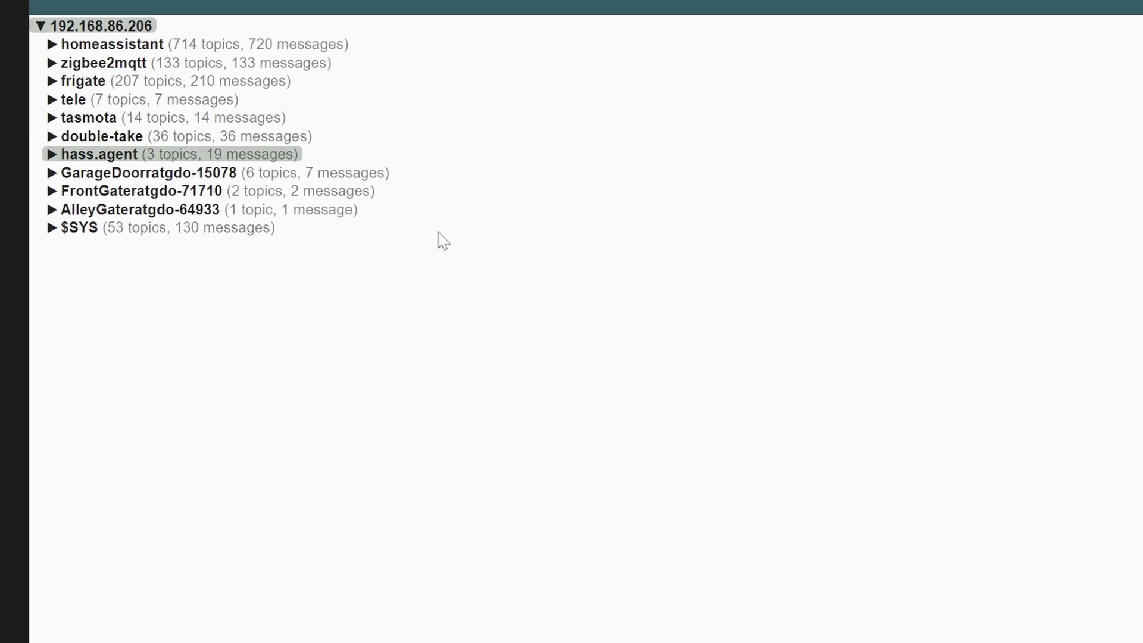
Expand the AlleyGateratgdo-64933 topic in MQTT Explorer to check its messages.
click(163, 219)
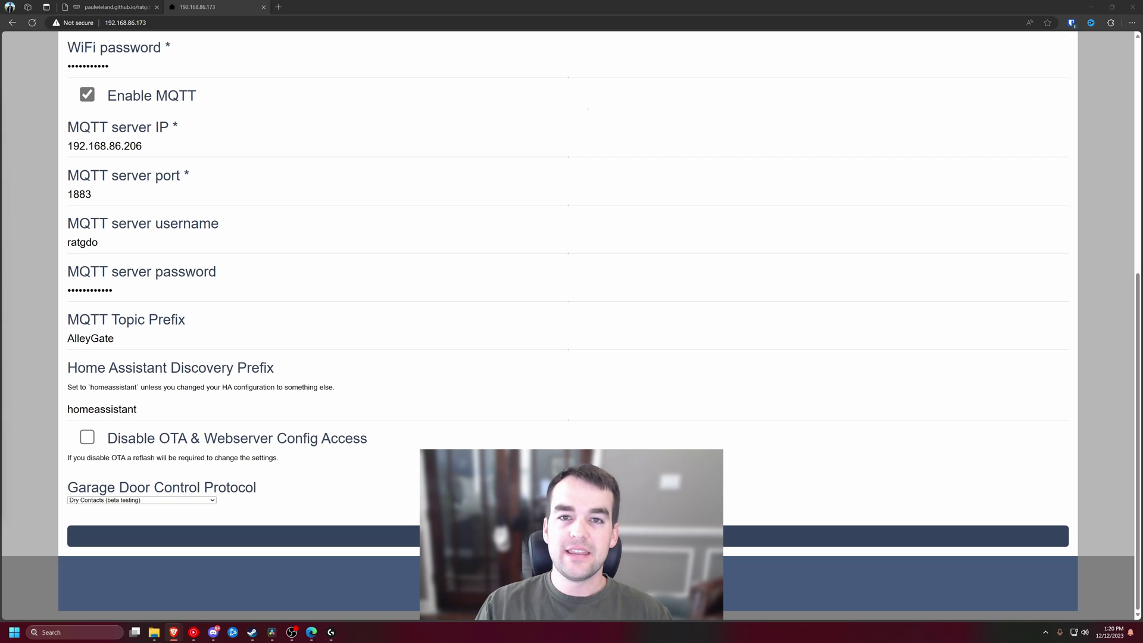
click(113, 6)
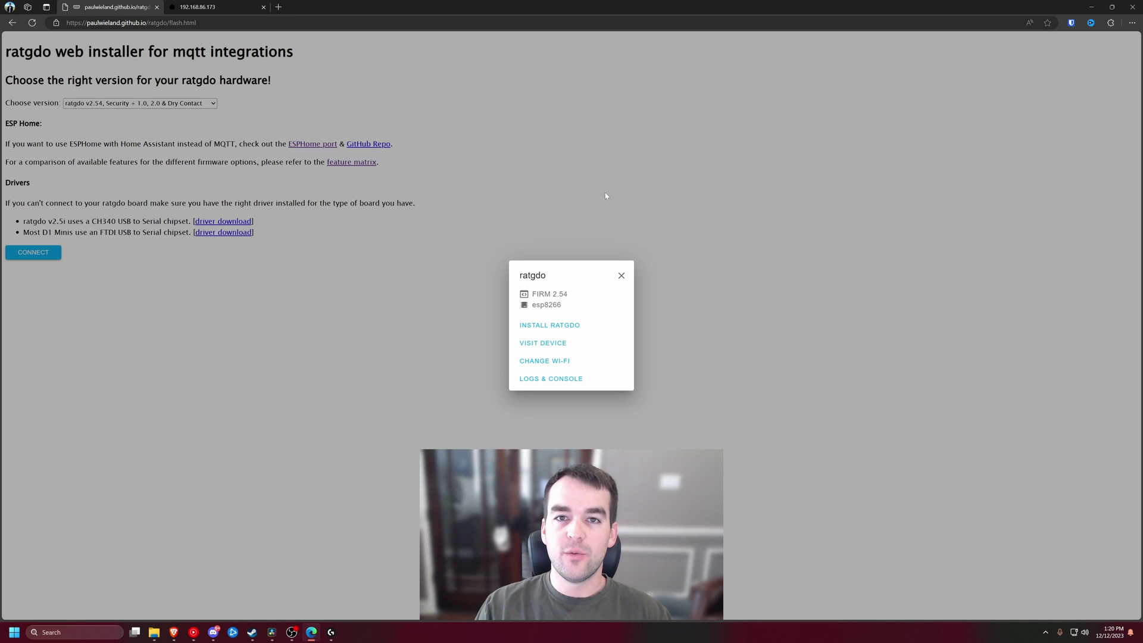
click(214, 6)
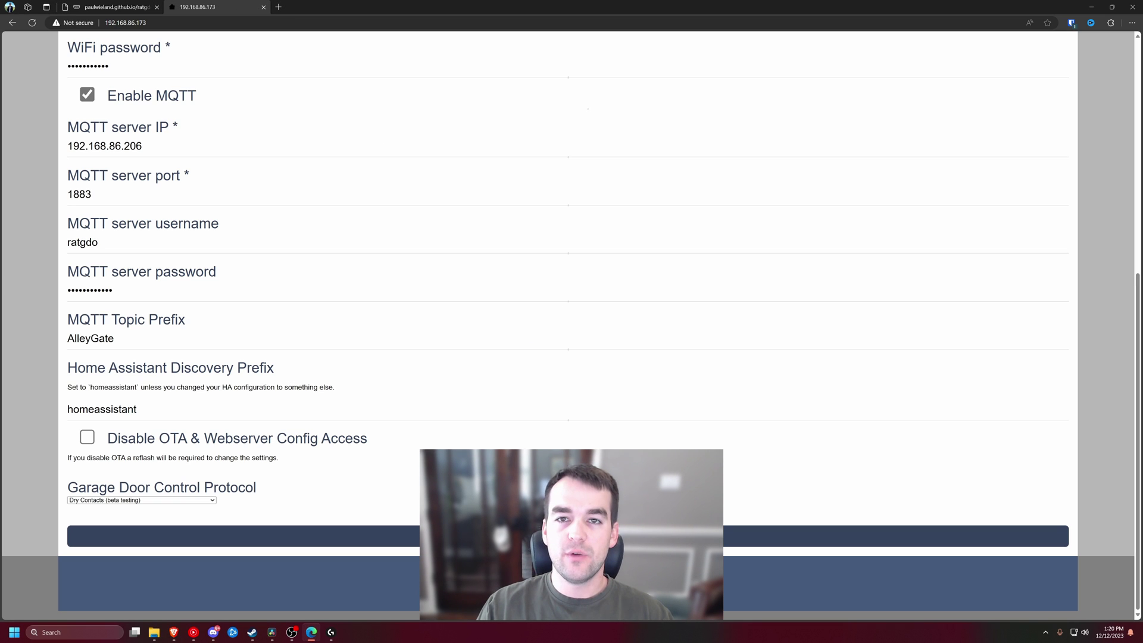